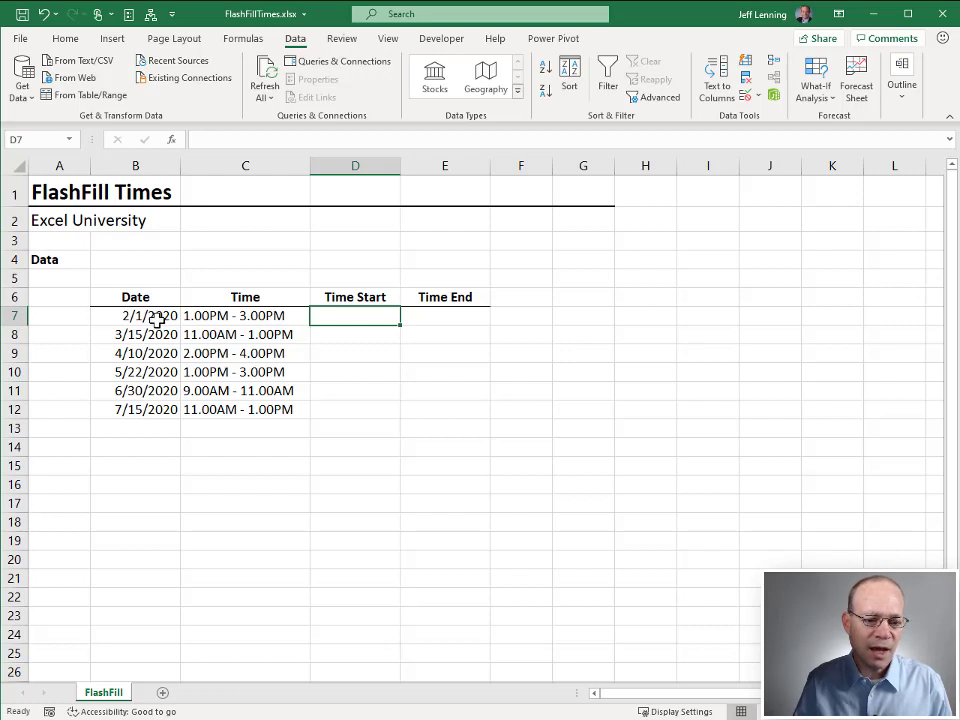
drag(156, 317, 165, 522)
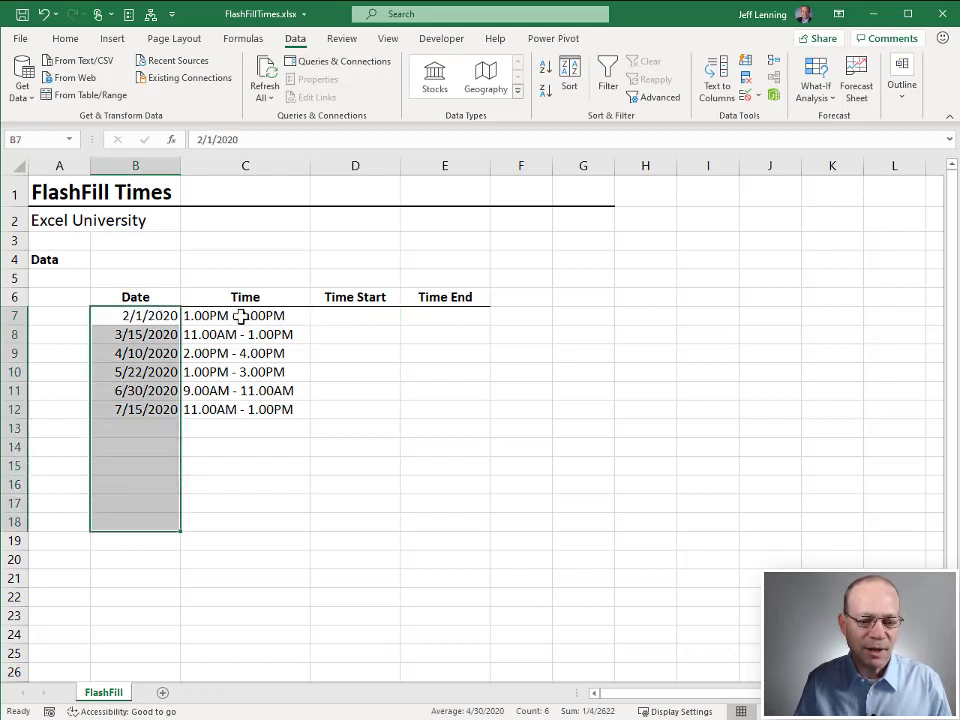
drag(300, 315, 247, 474)
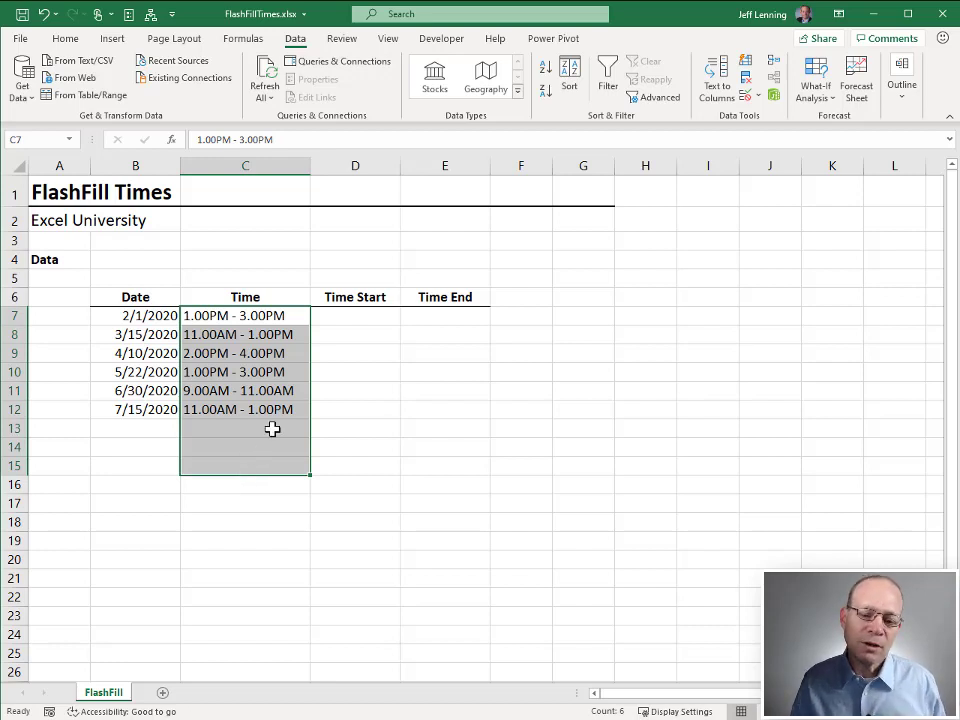
drag(359, 317, 360, 403)
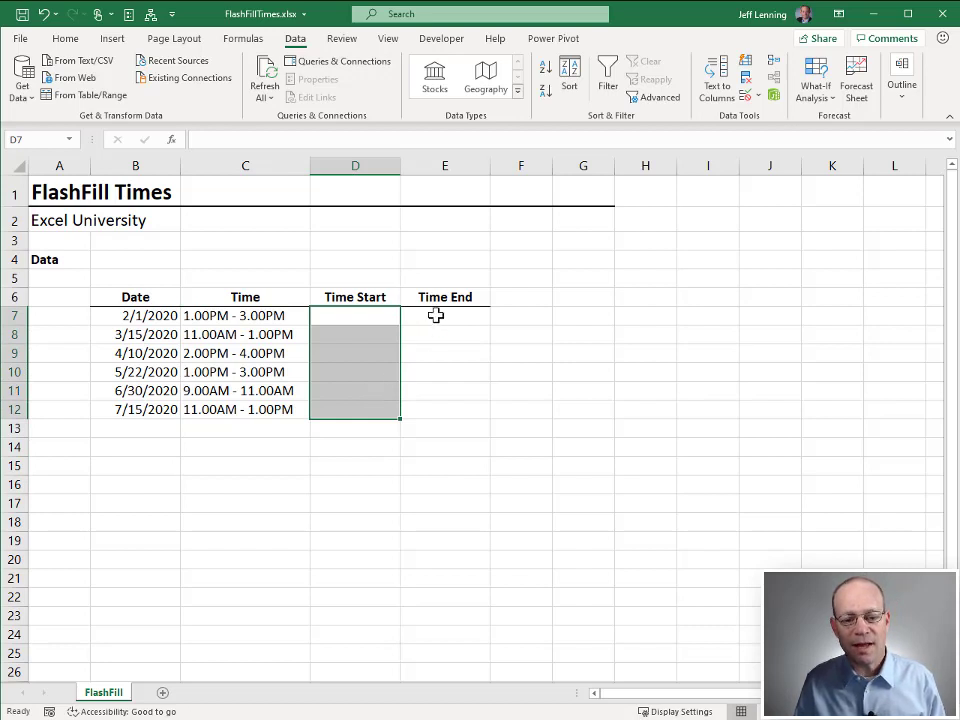
drag(435, 315, 440, 407)
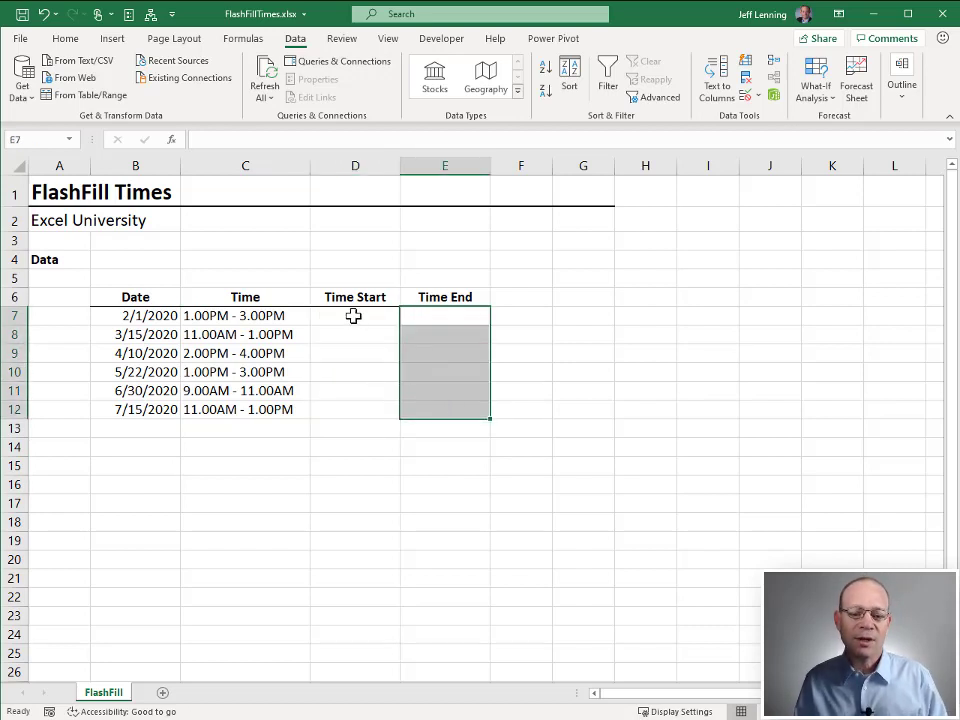
Step: Enter 1.00PM in D7 as the first Time Start value and Flash Fill the rest of the column down to row 12
drag(354, 315, 355, 403)
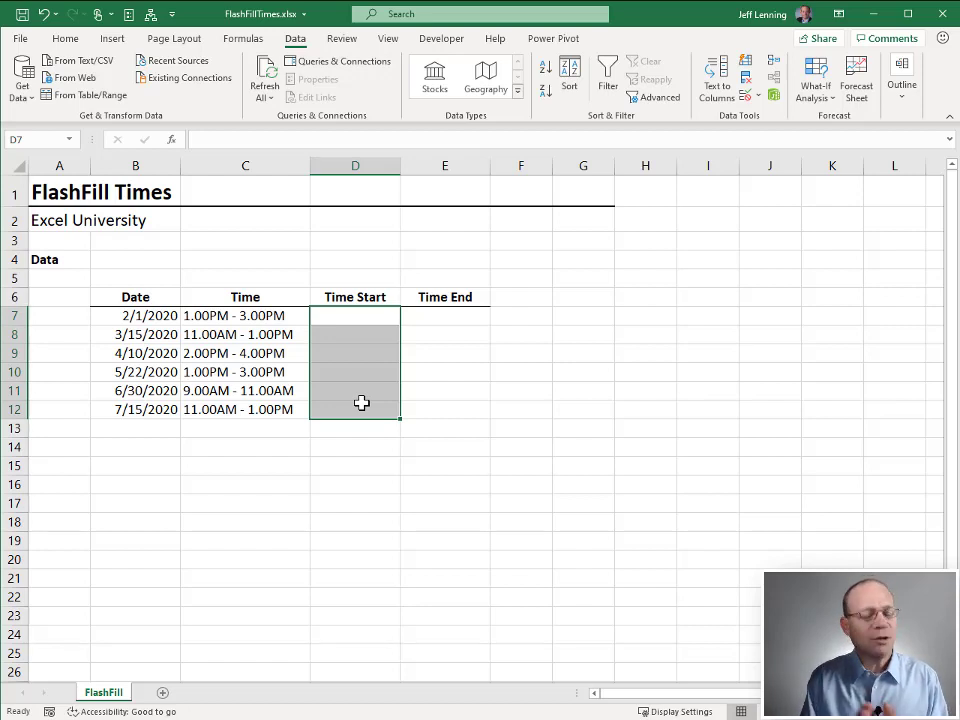
key(shift+BackSpace)
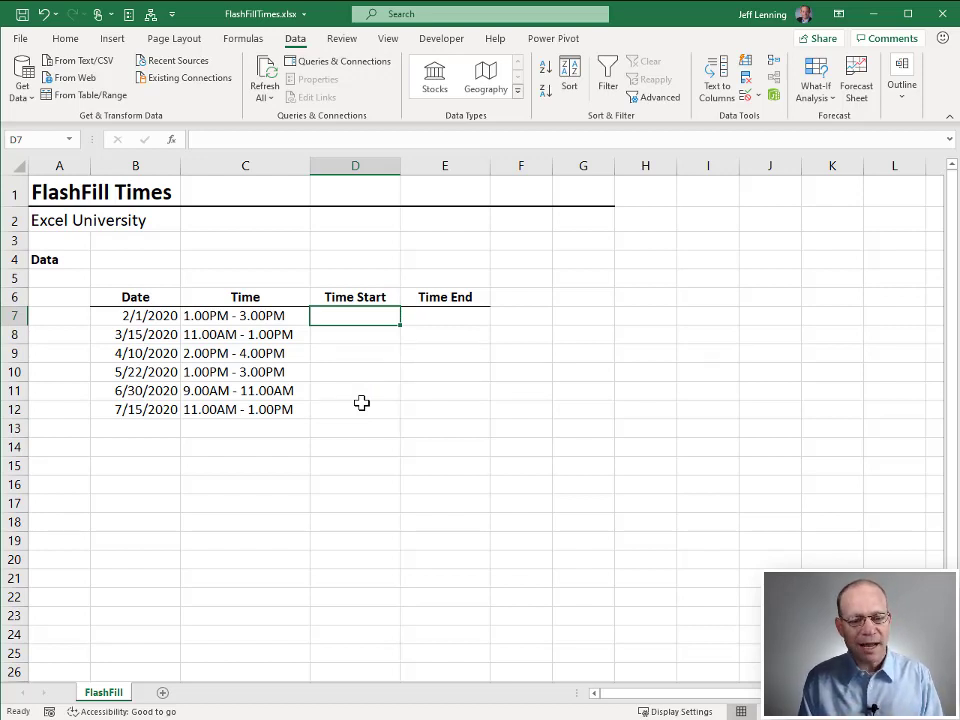
text(1)
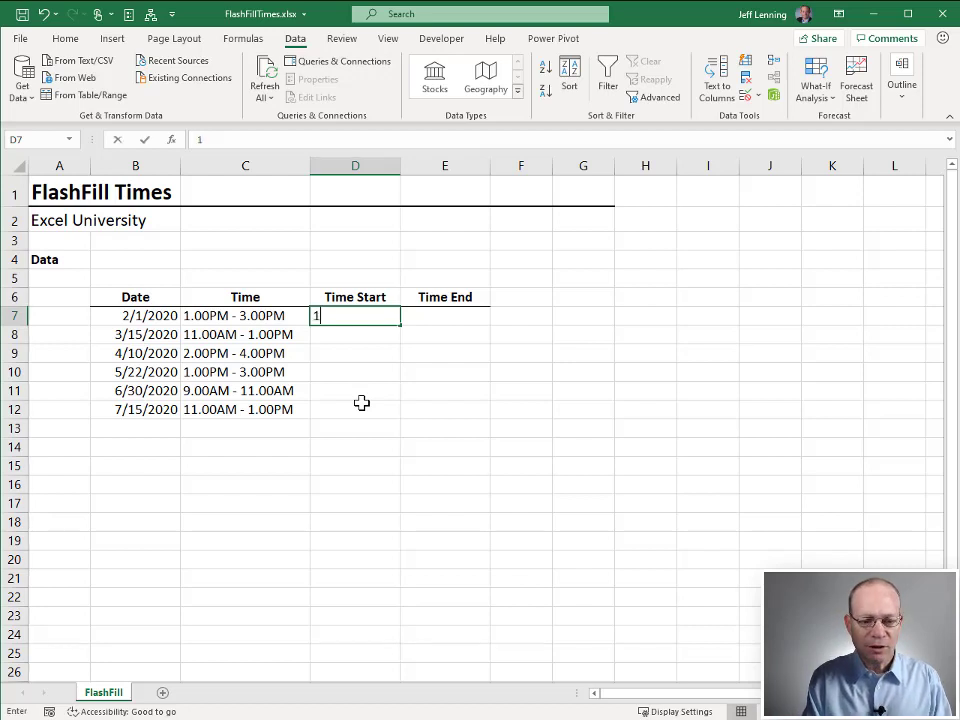
text(.)
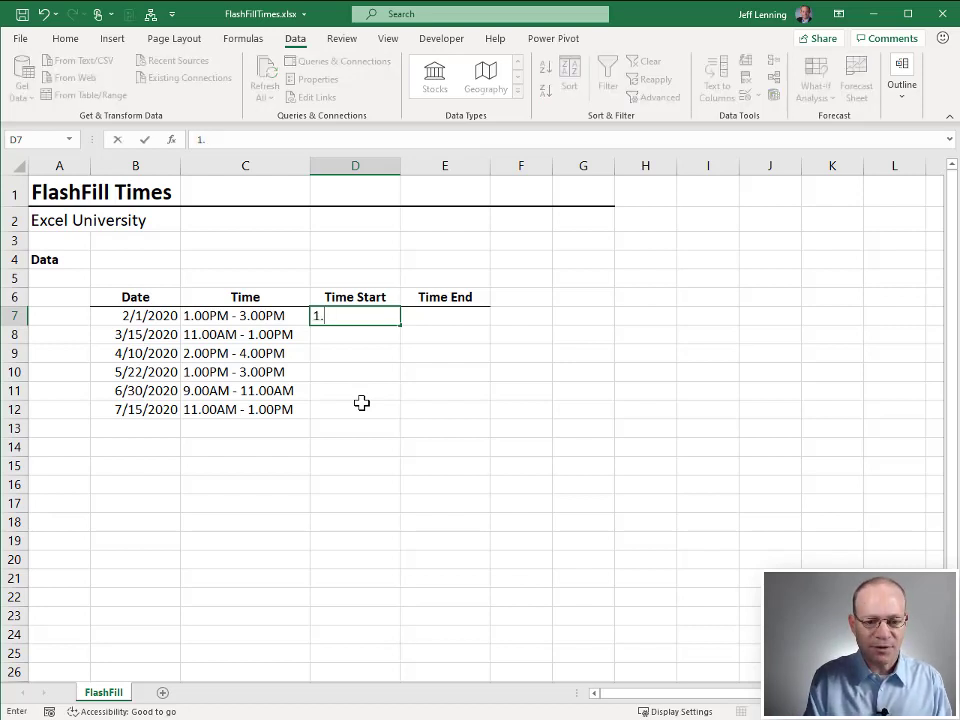
text(00PM)
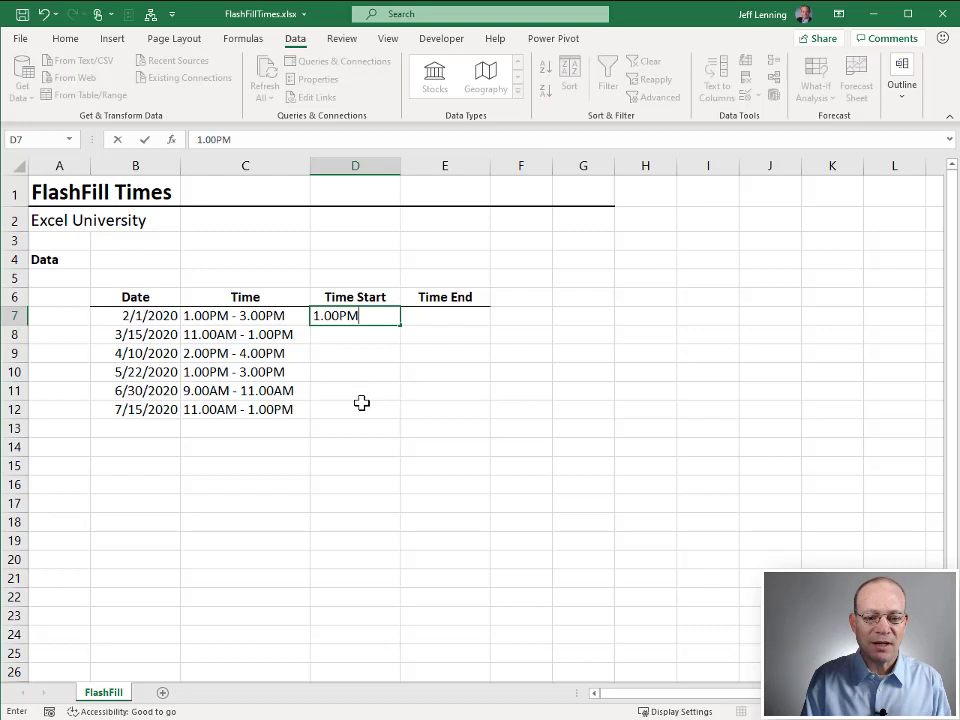
key(Return)
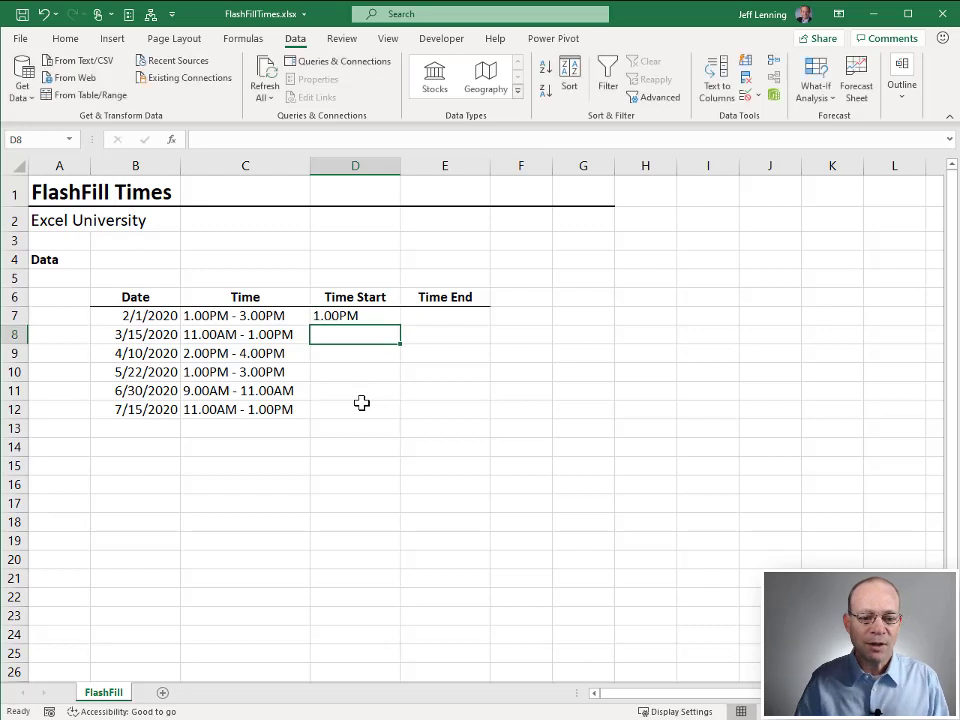
click(746, 63)
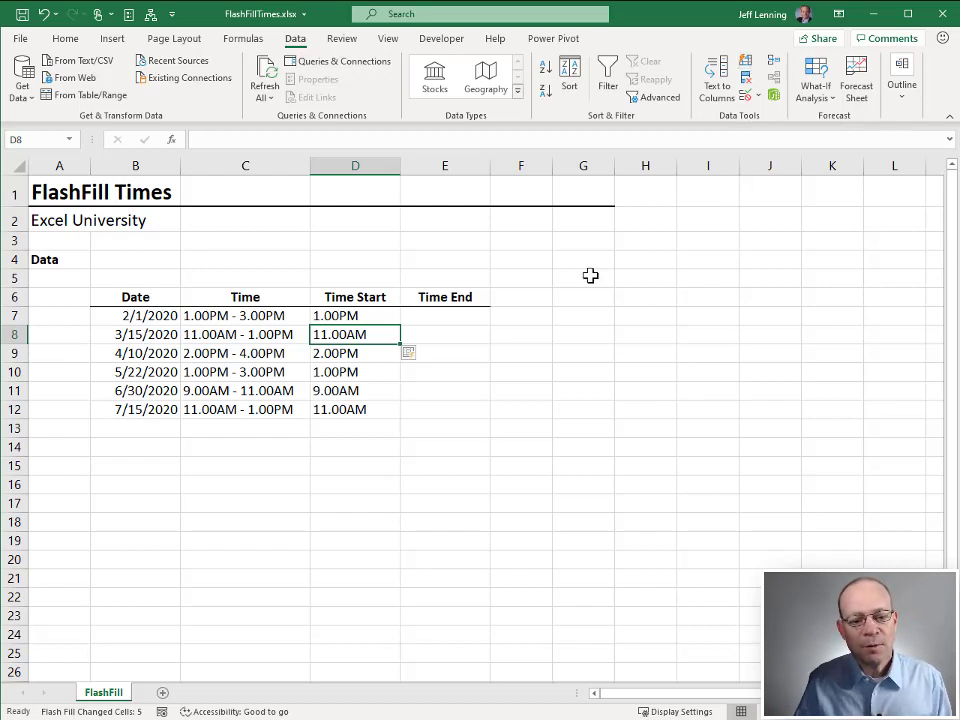
Step: Clear all the Time Start entries in D7:D12
click(366, 321)
drag(371, 328, 375, 405)
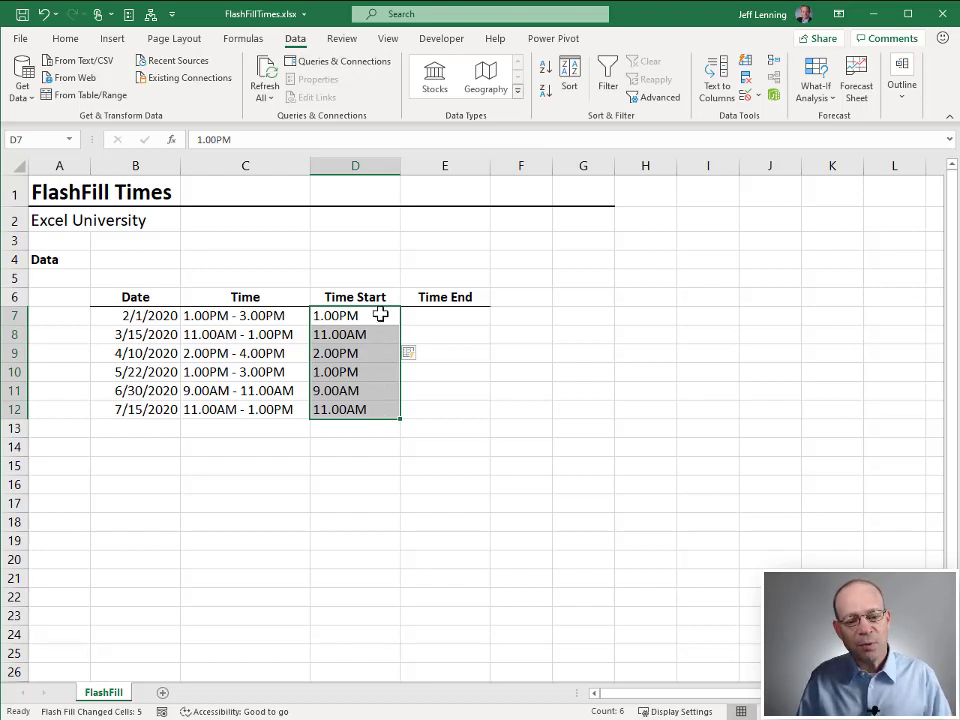
key(Delete)
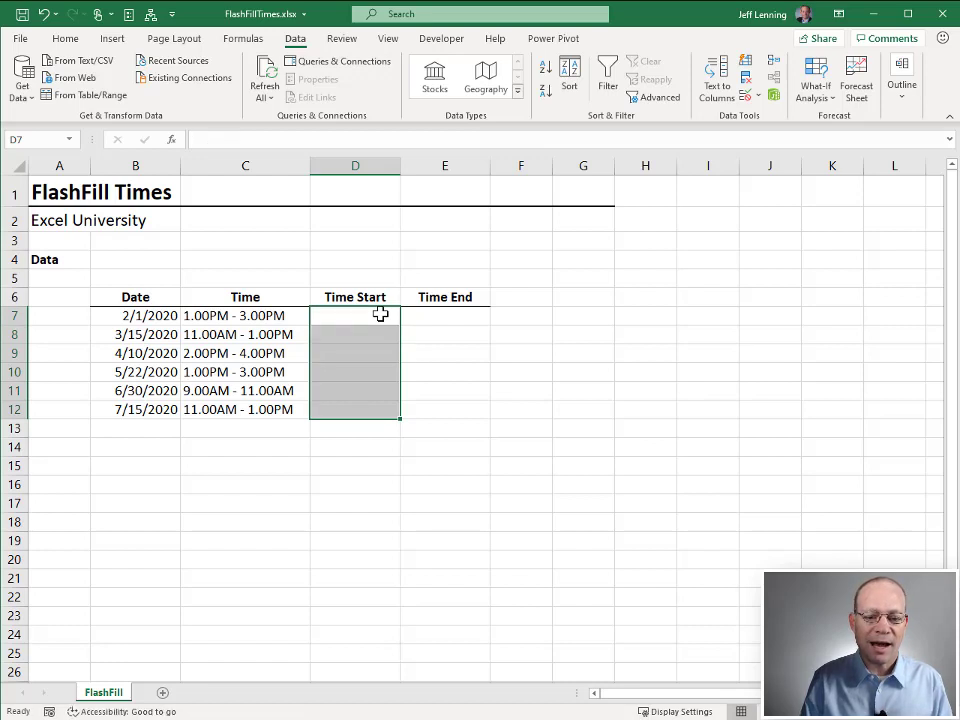
Step: Enter 1:00 pm in D7 as the first Time Start example, using a colon and a space before pm
click(380, 315)
text(1)
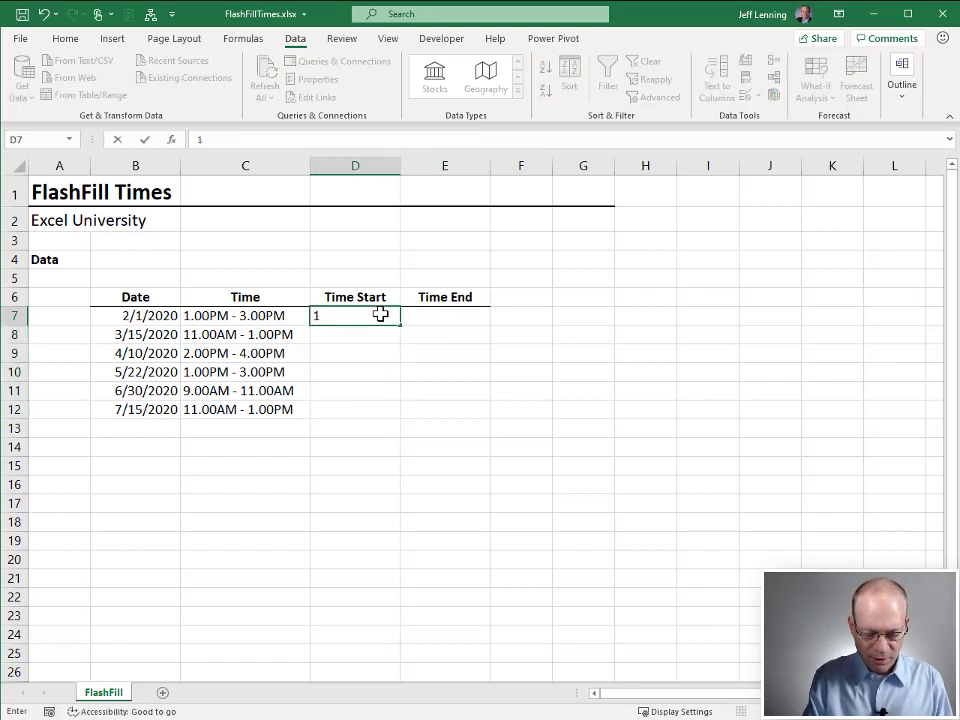
text(:00 pm)
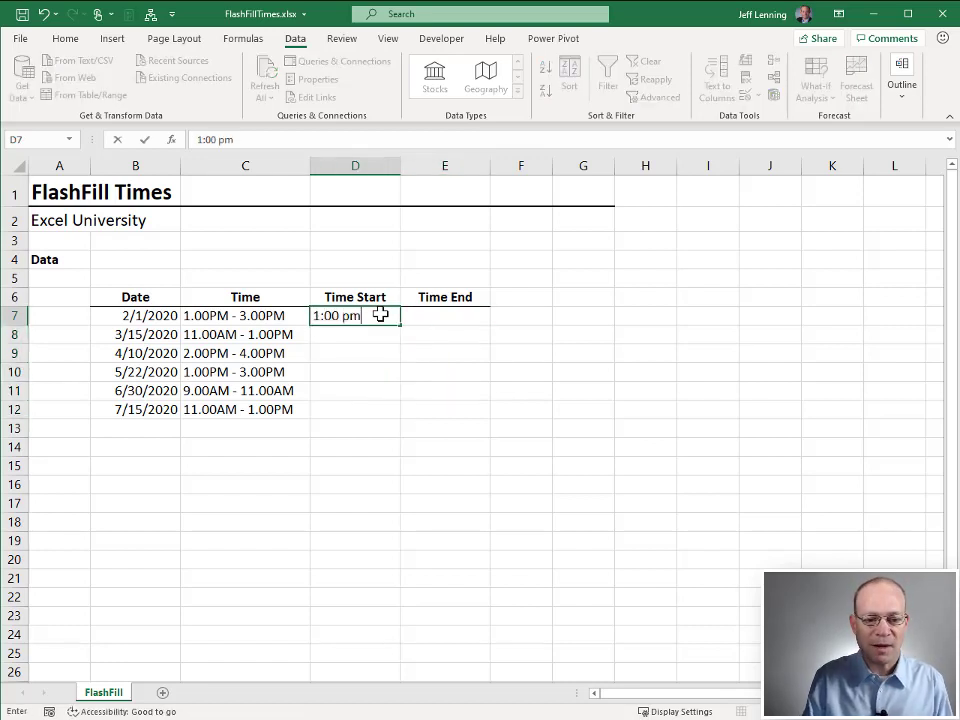
key(Return)
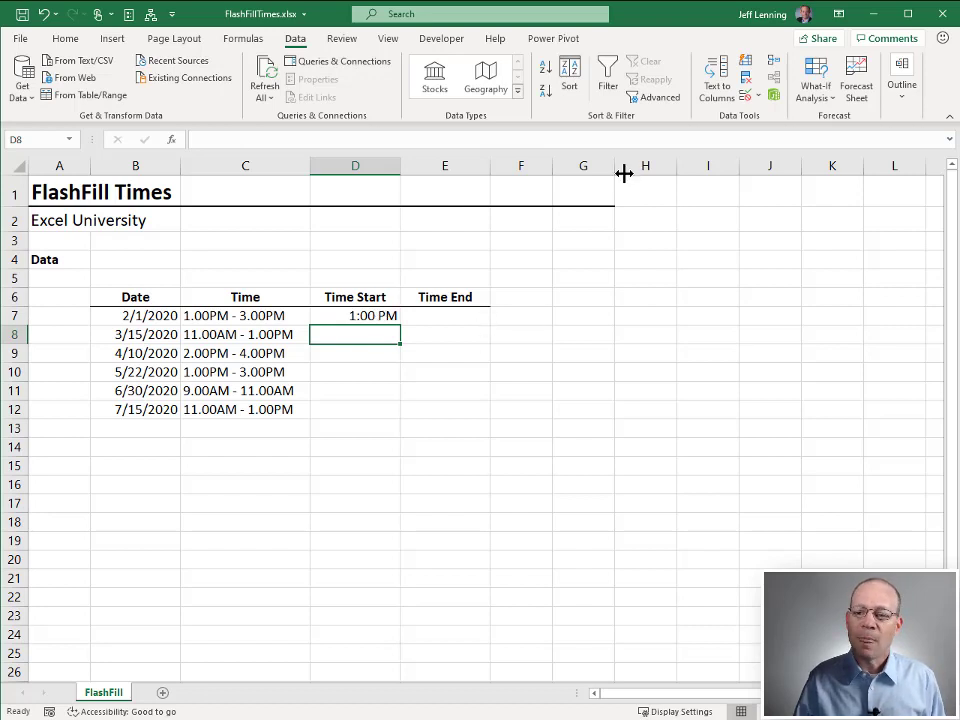
Step: Try Flash Fill on the Time Start column from the single example in D7, and undo the fill
click(746, 62)
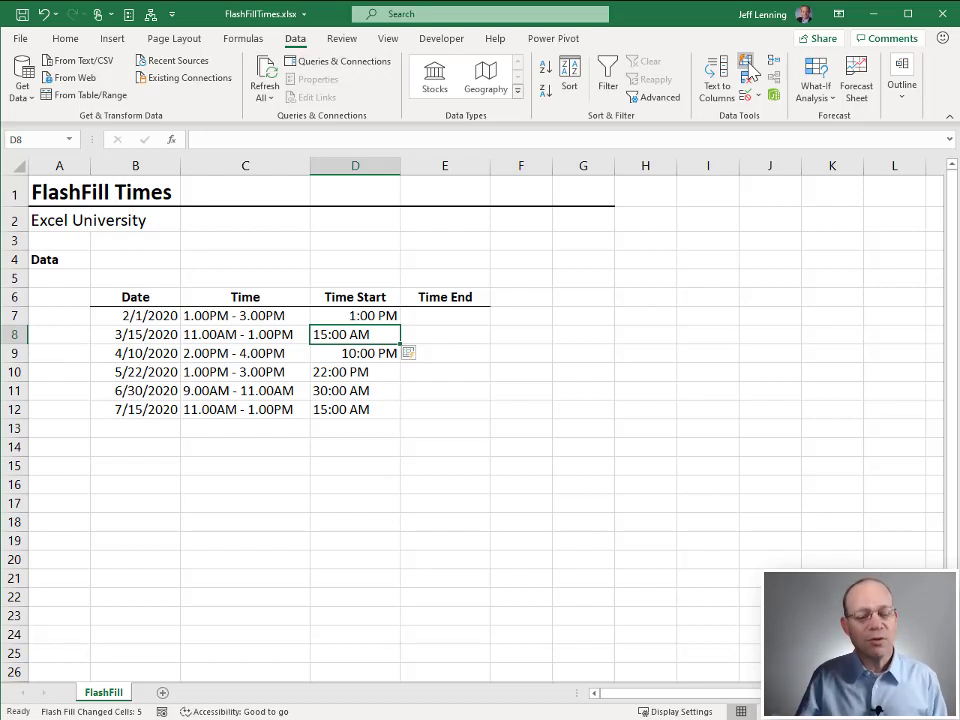
key(ctrl+z)
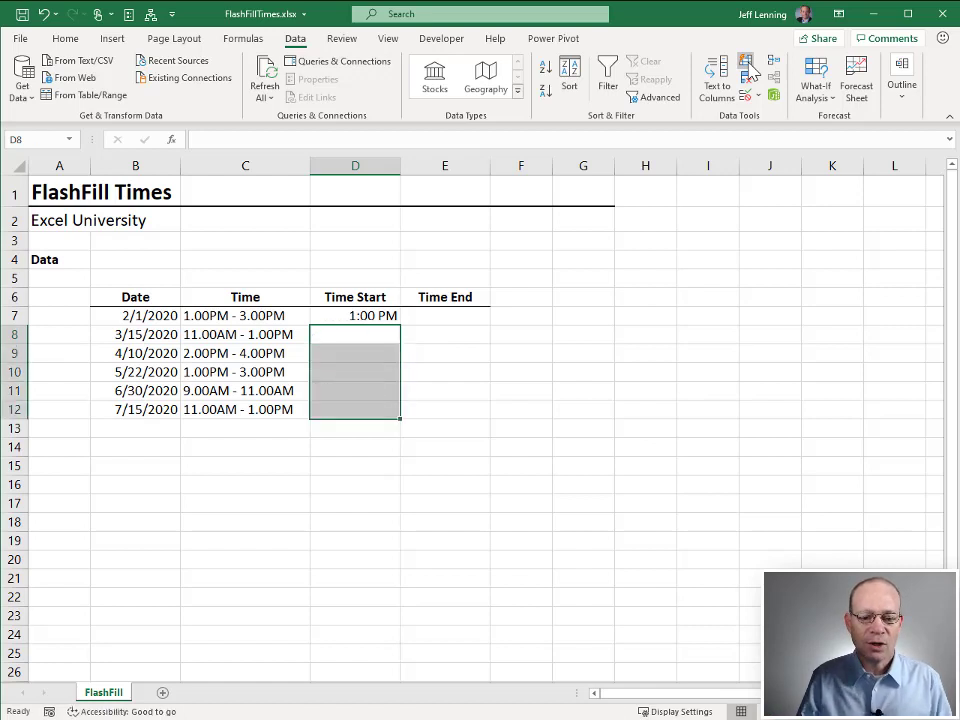
key(Right)
key(Left)
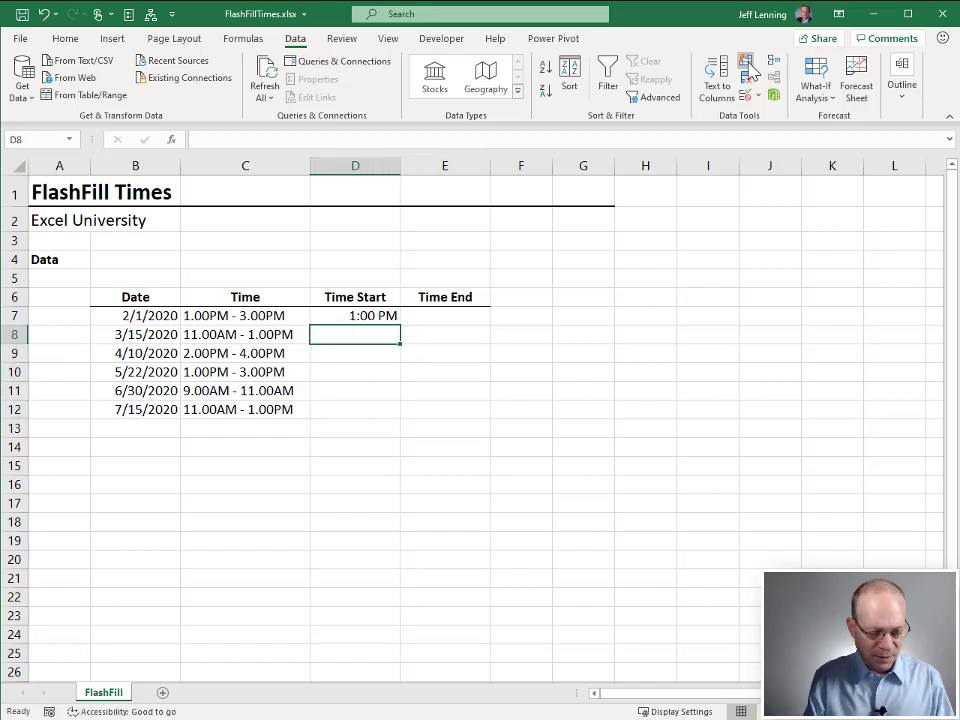
Step: Enter 11:00 AM in D8 as a second Time Start example and Flash Fill the remaining rows of the column
text(11:00 a)
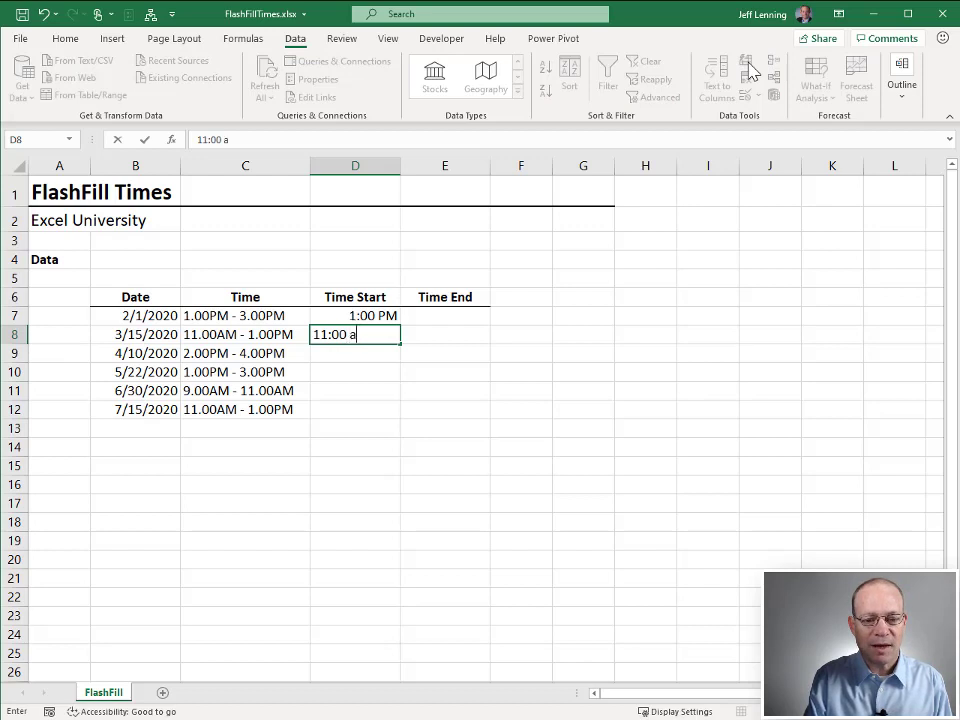
key(Return)
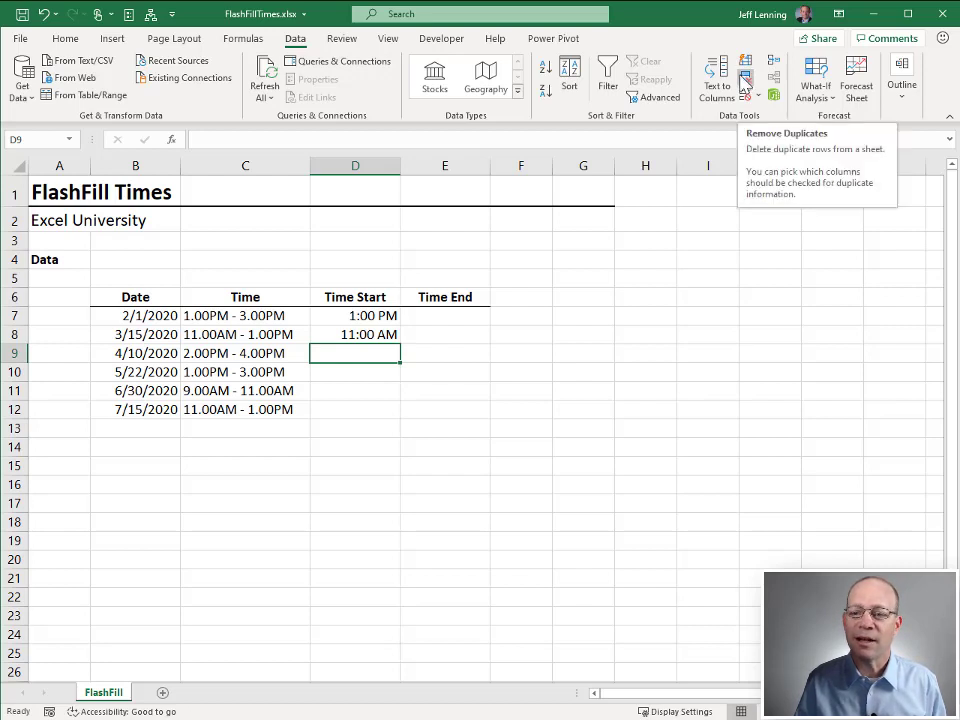
click(746, 62)
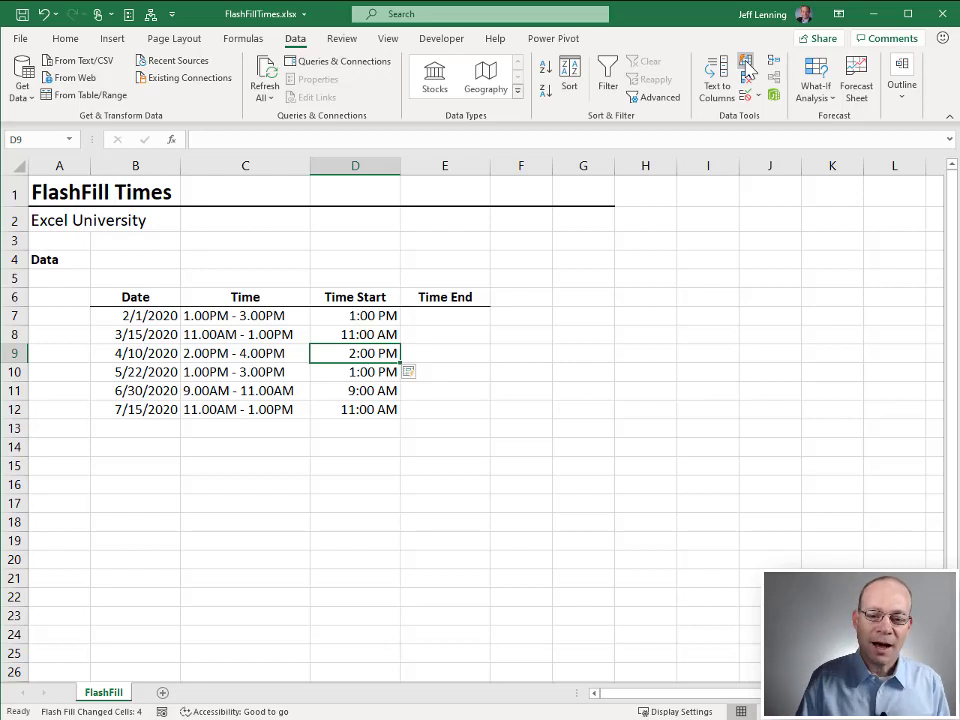
Step: Enter 3:00 pm in E7 as the first Time End example
key(Up)
key(Up)
key(Right)
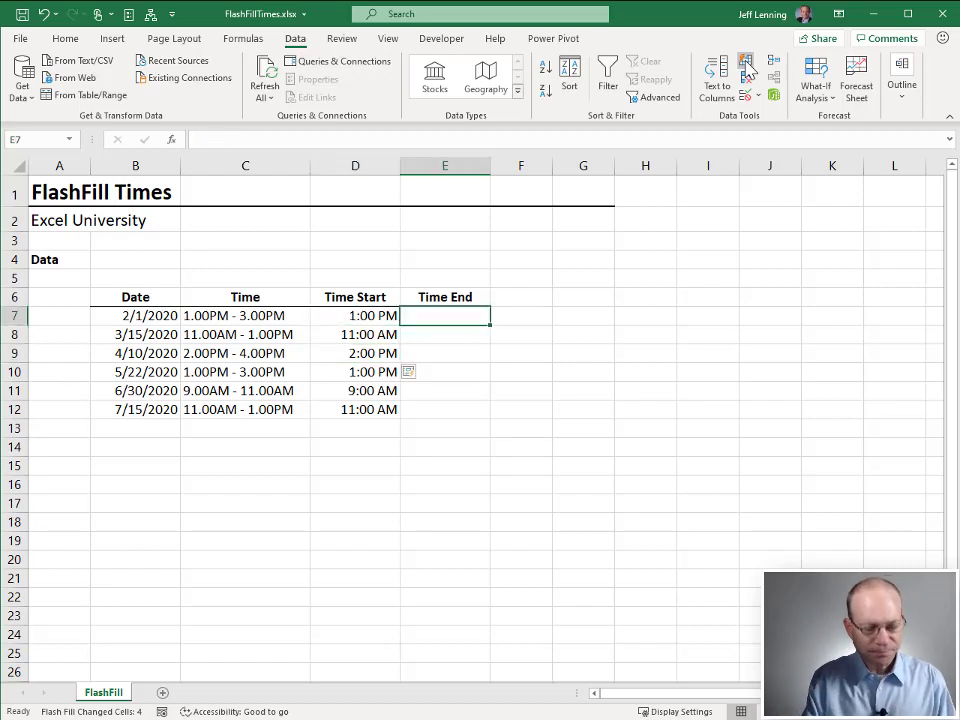
text(3:)
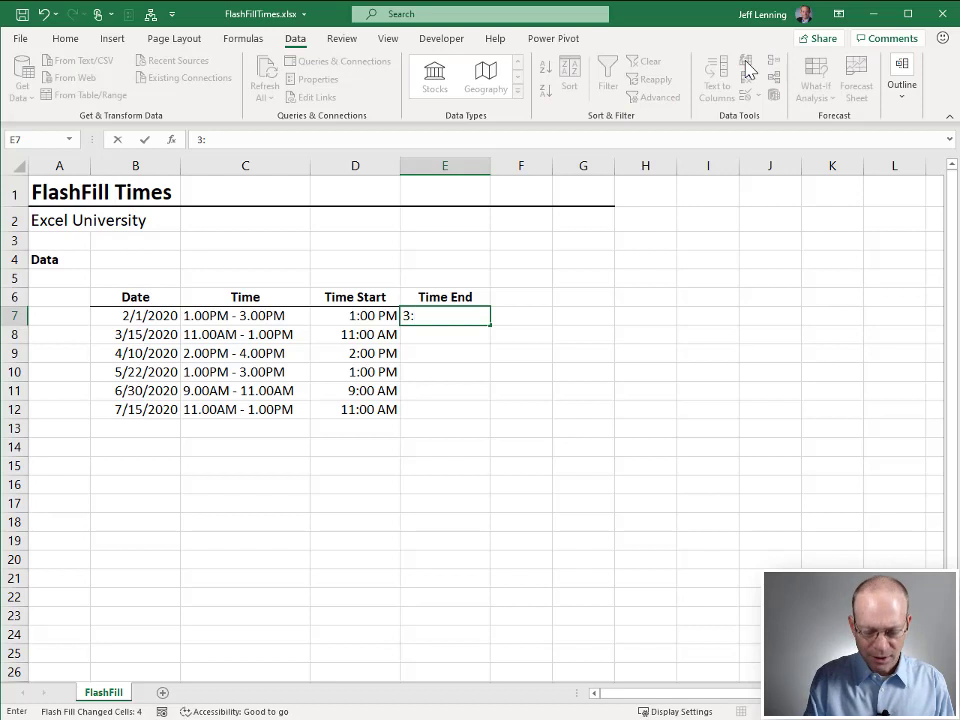
text(00 pm)
key(Return)
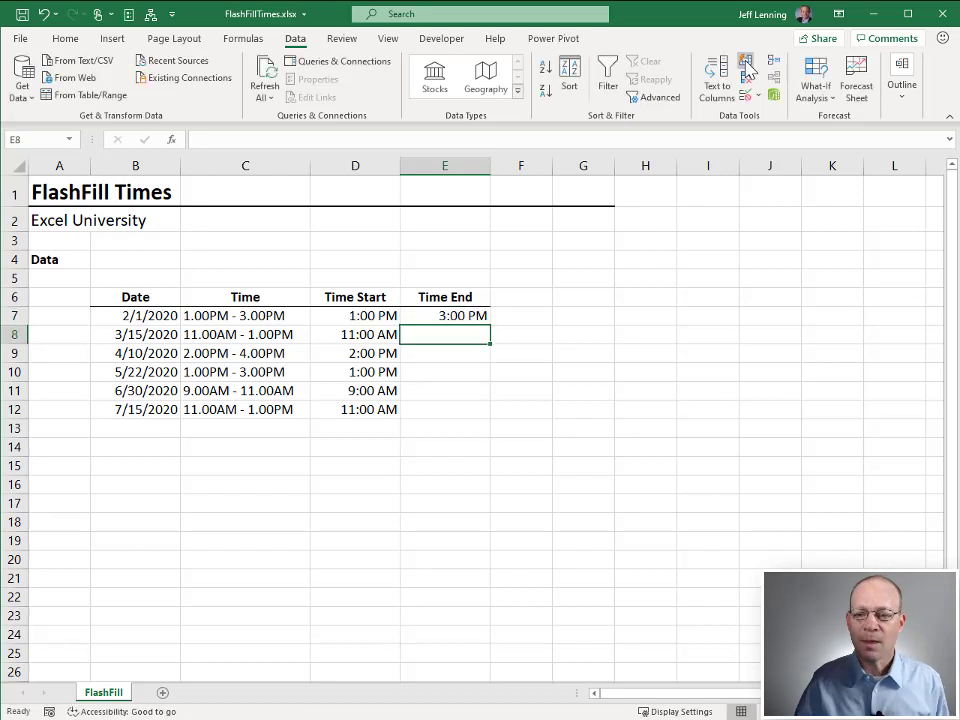
Step: Try Flash Fill on the Time End column from the single example, compare E8 with its source time in C8, and undo the fill
click(746, 63)
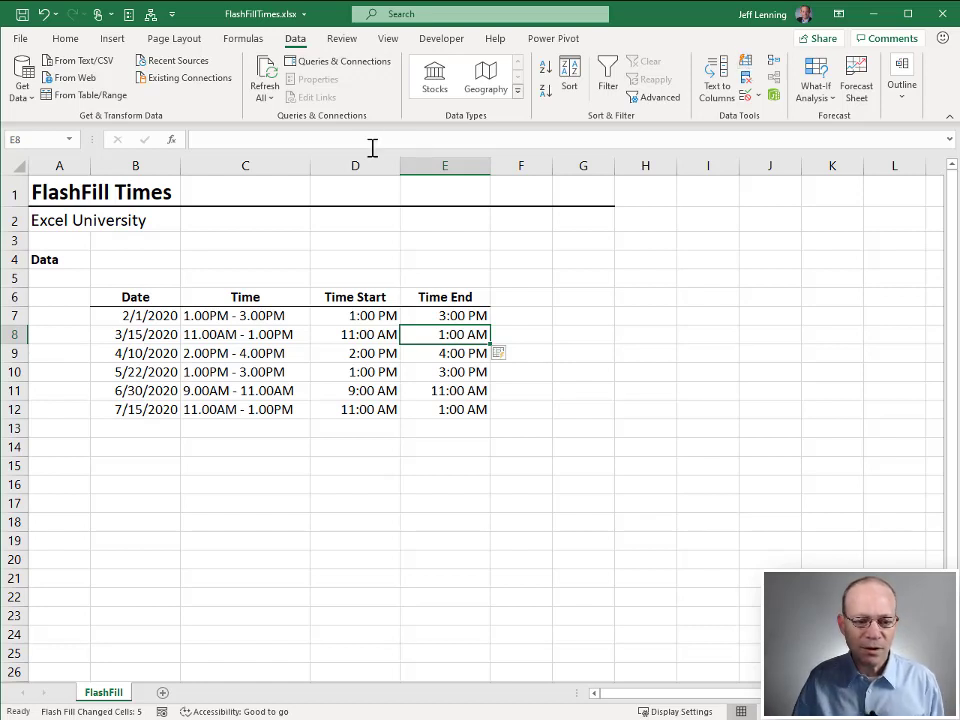
click(260, 337)
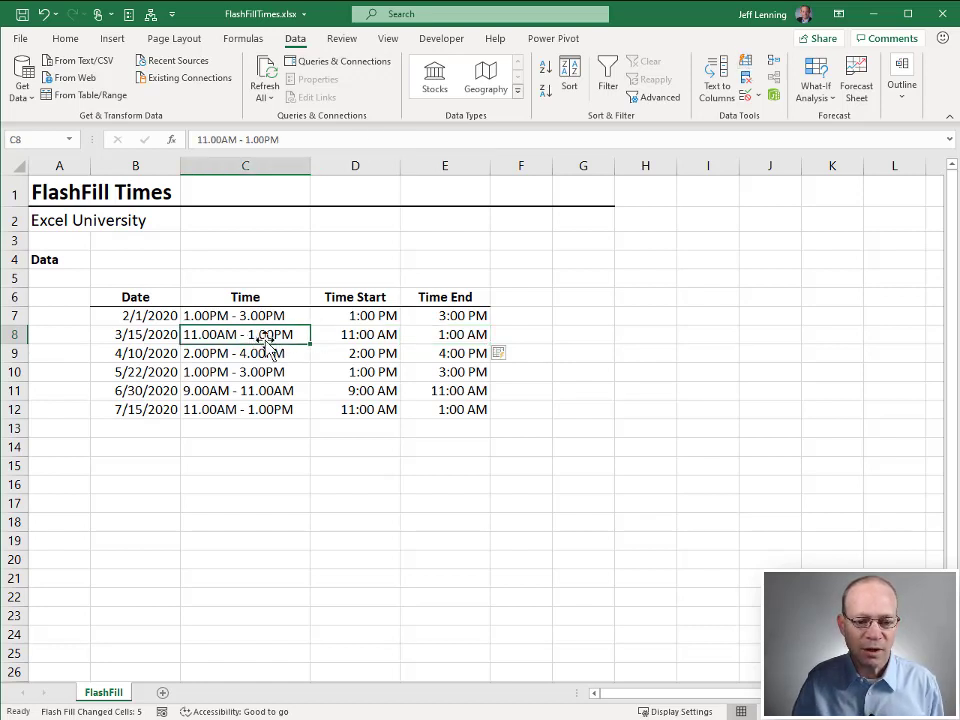
click(458, 335)
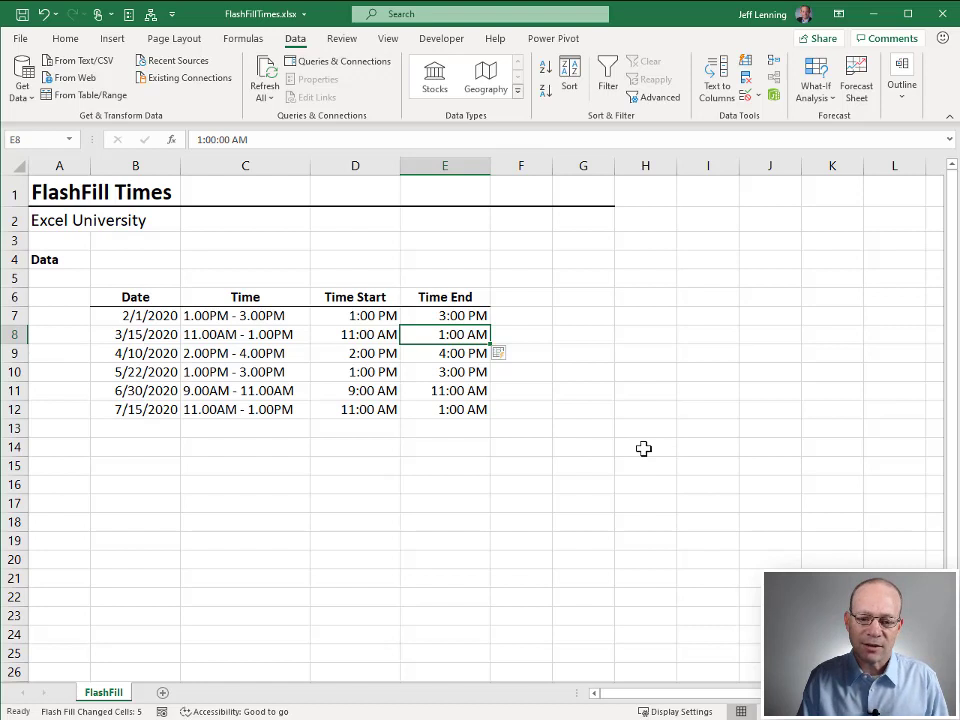
key(ctrl+z)
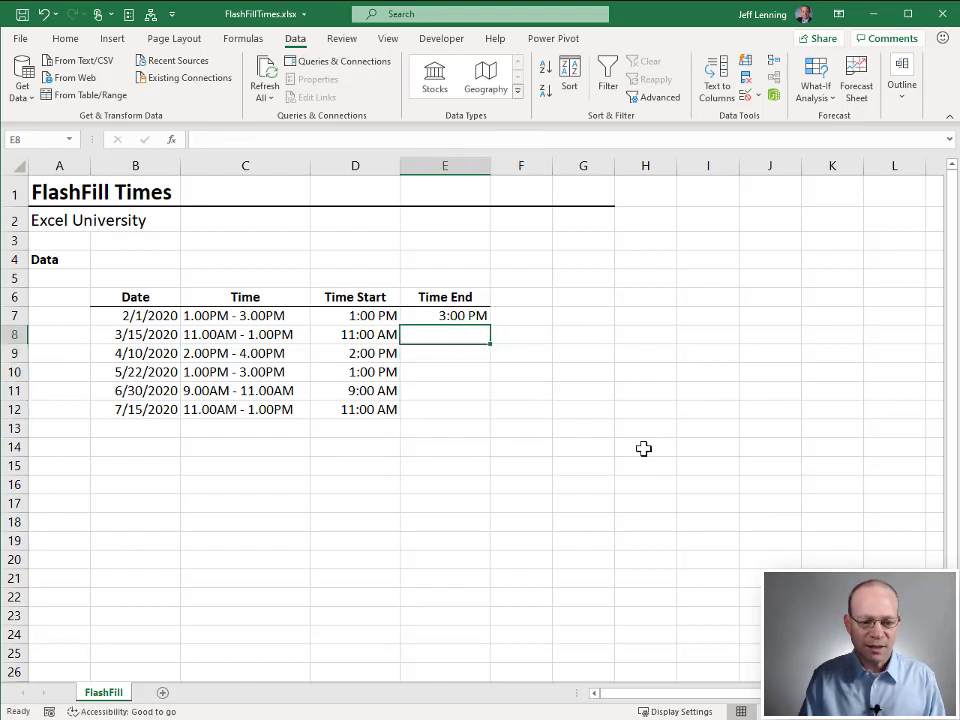
Step: Enter 1:00 pm in E8 as a second Time End example and Flash Fill the remaining rows of the column
text(1:)
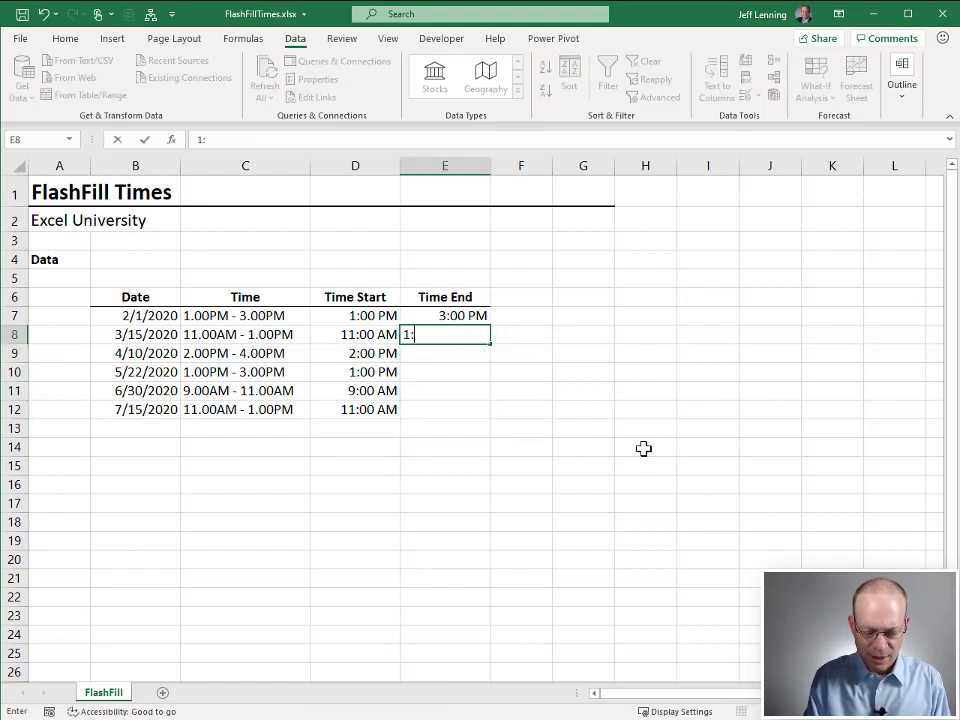
text(00 pm)
key(Return)
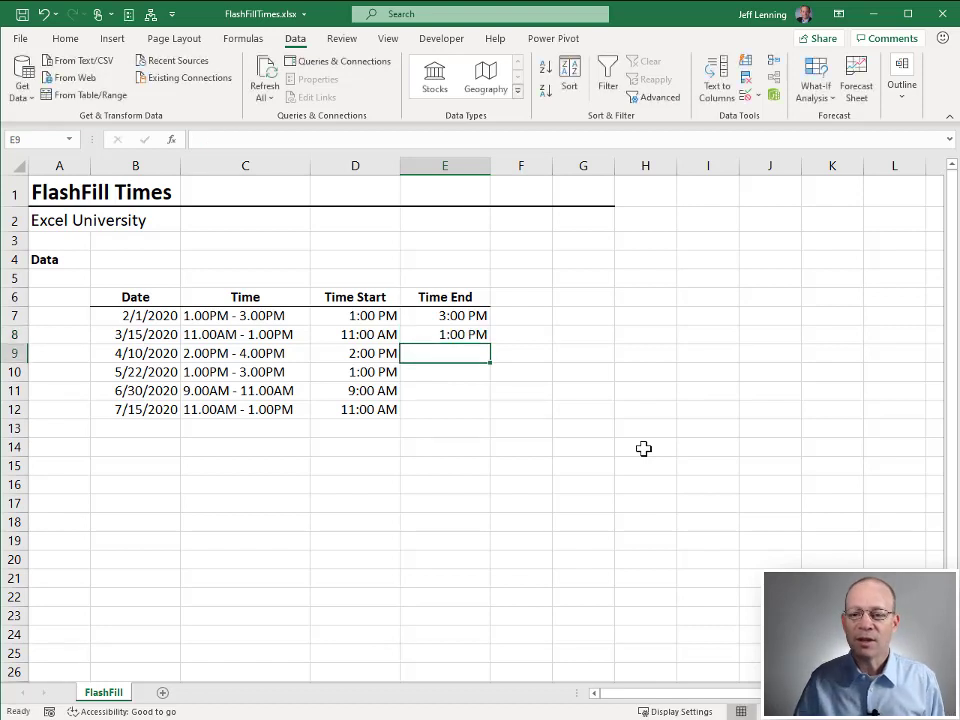
click(745, 62)
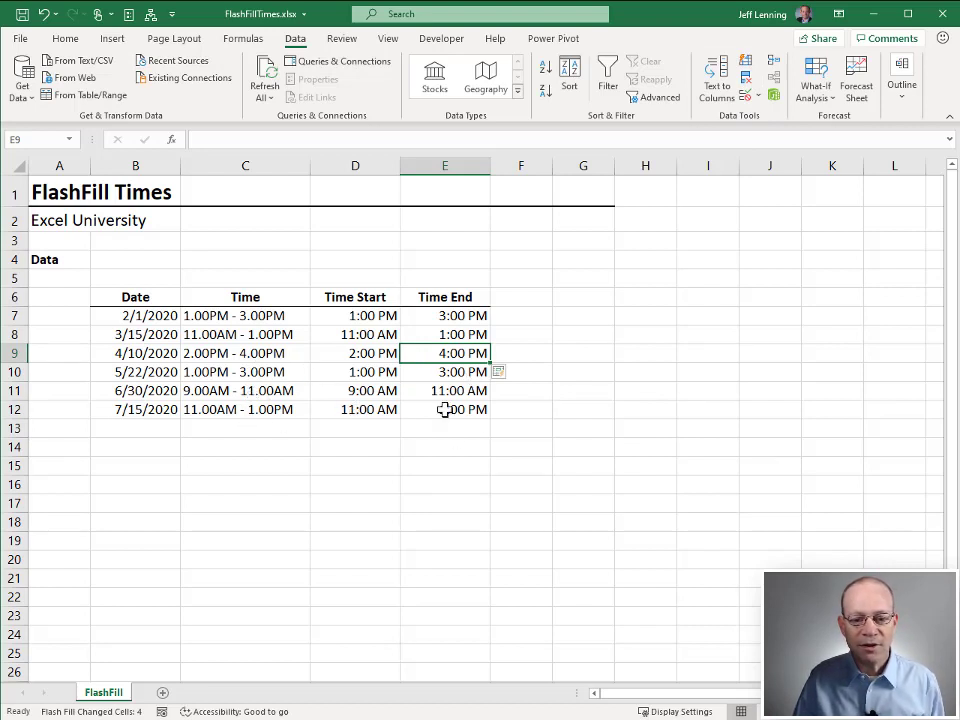
click(448, 430)
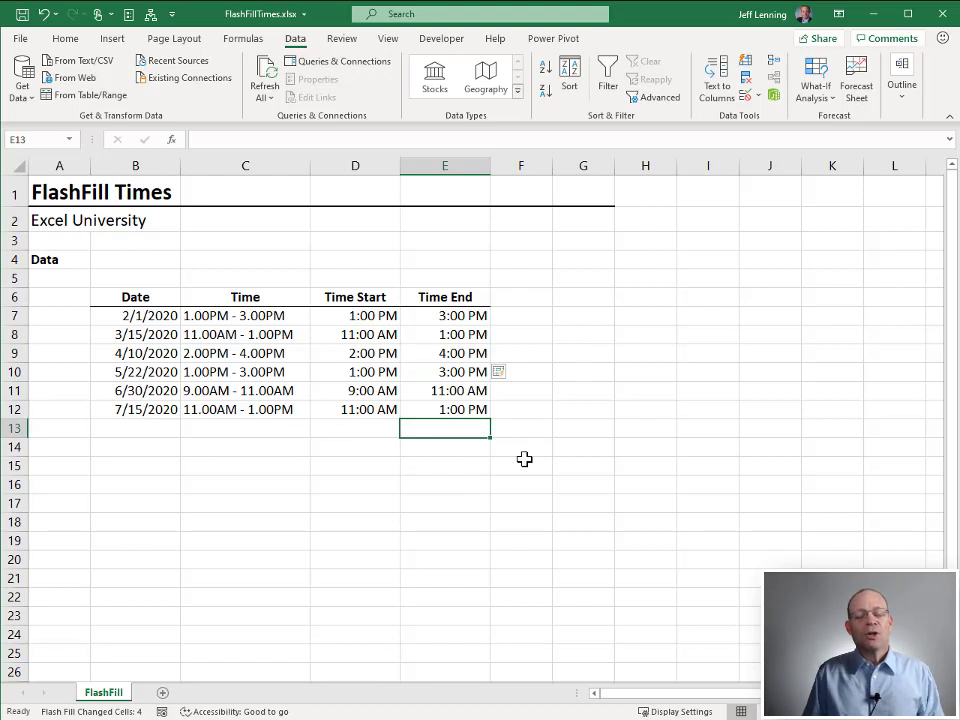